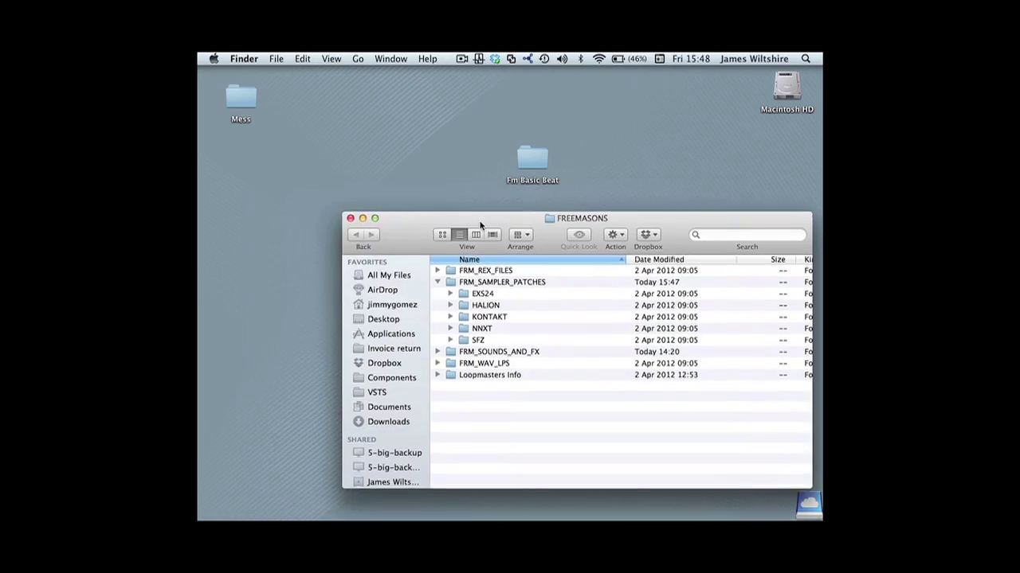
Step: Open Macintosh HD beside the FREEMASONS window and expand the Users folder to inspect the home folder's contents
{"action": "left_click_drag", "start_coordinate": [481, 226], "coordinate": [390, 138]}
{"action": "double_click", "coordinate": [774, 91]}
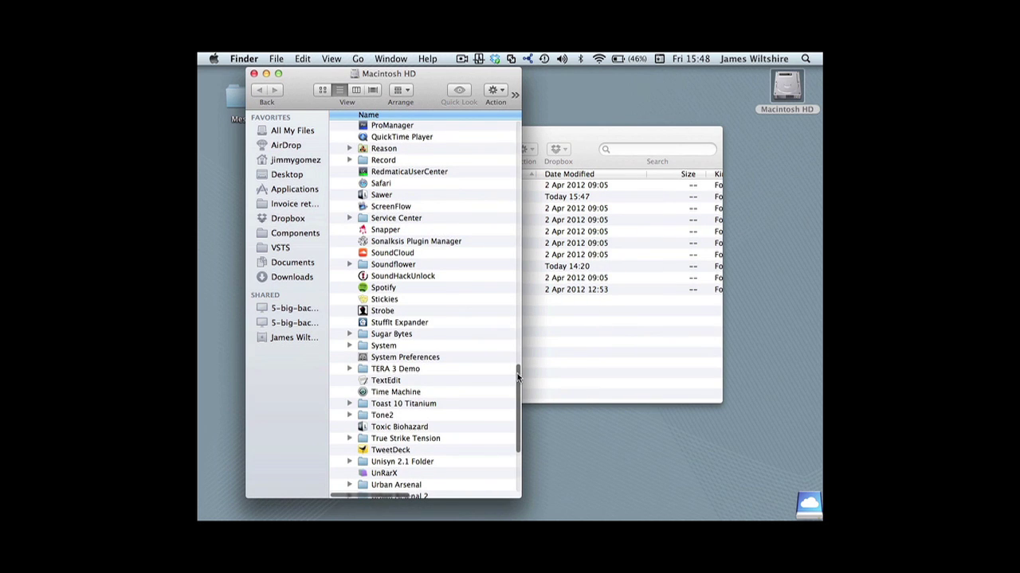
{"action": "left_click_drag", "start_coordinate": [517, 378], "coordinate": [518, 131]}
{"action": "left_click", "coordinate": [337, 137]}
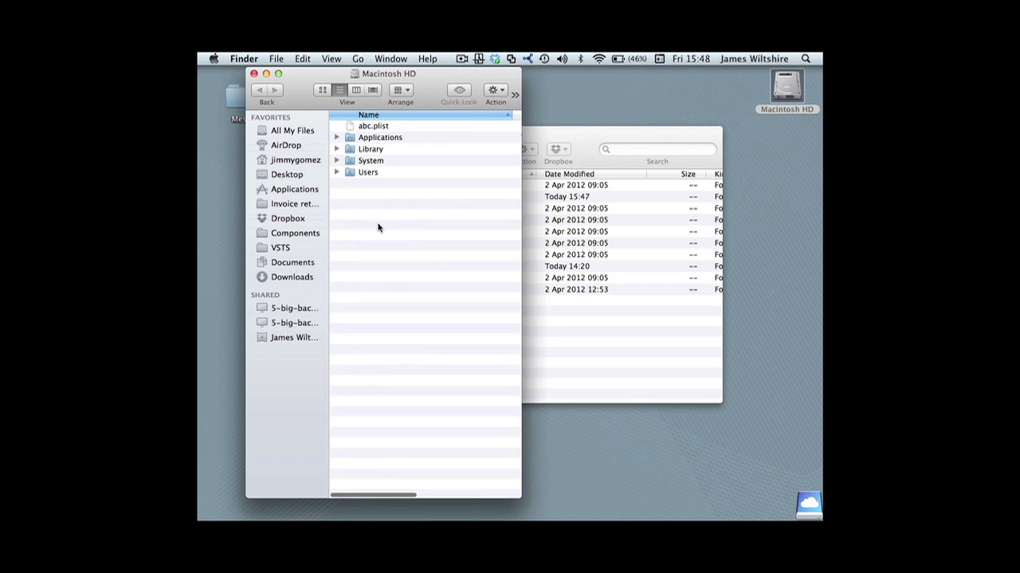
{"action": "left_click", "coordinate": [337, 172]}
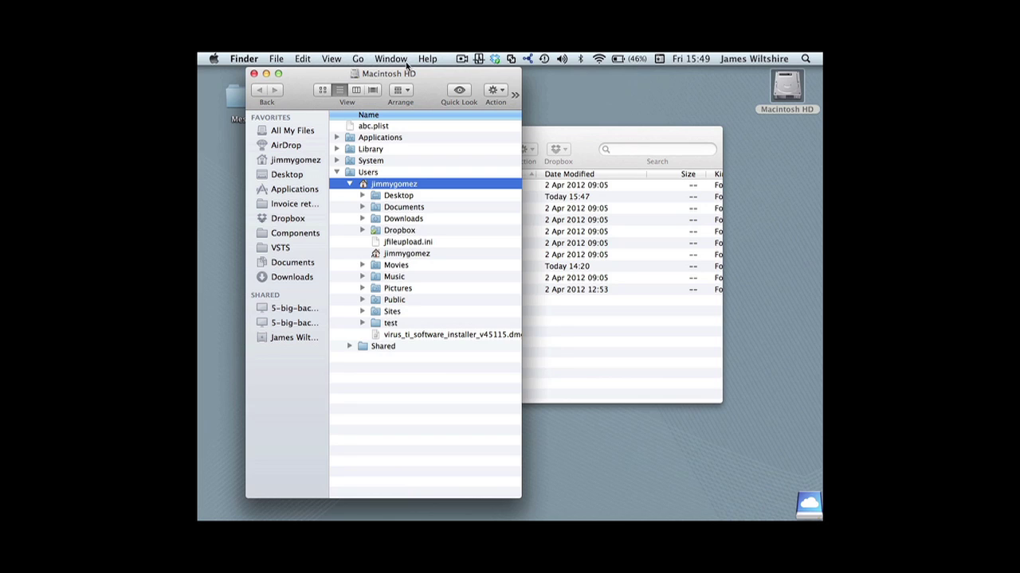
{"action": "left_click_drag", "start_coordinate": [412, 73], "coordinate": [381, 81]}
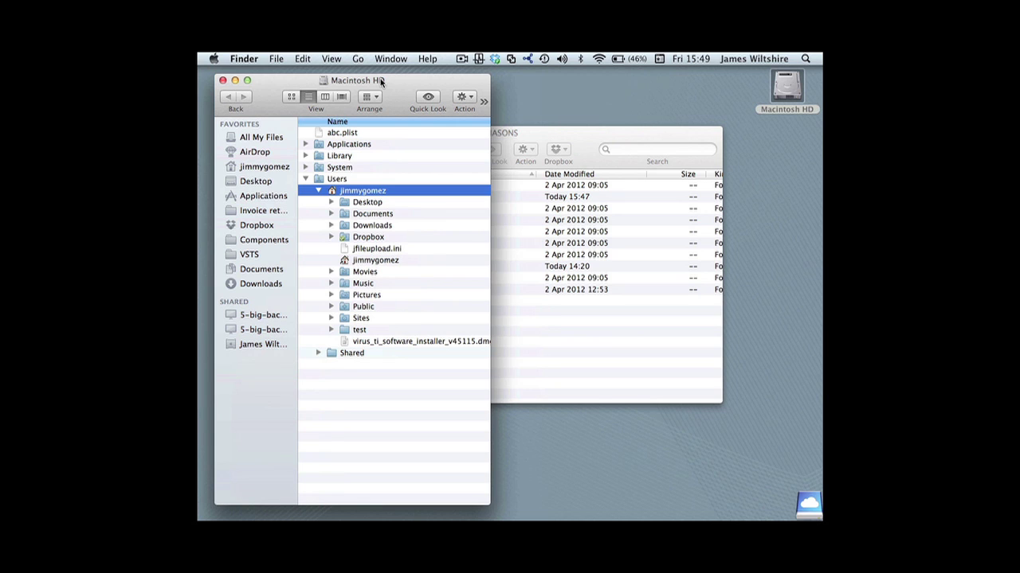
{"action": "left_click", "coordinate": [532, 99]}
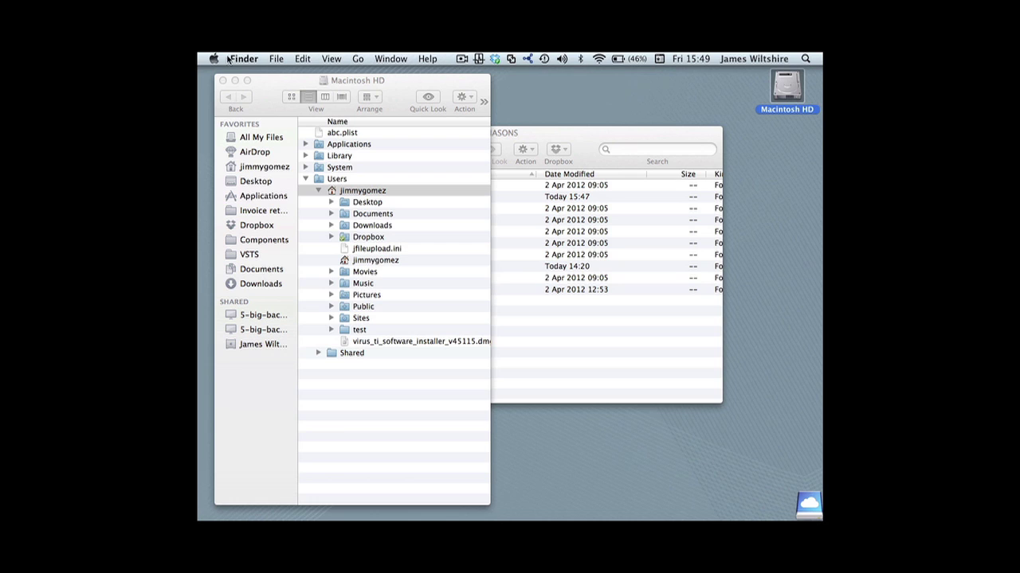
Step: Open the hidden user Library folder and place its window clear of the desktop's edge
{"action": "left_click", "coordinate": [359, 60]}
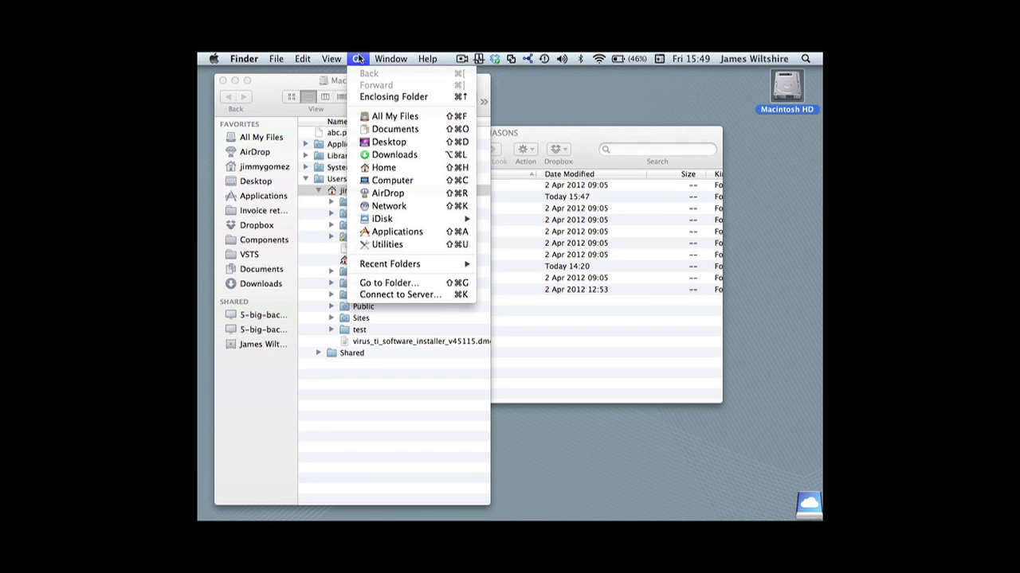
{"action": "key", "text": "alt"}
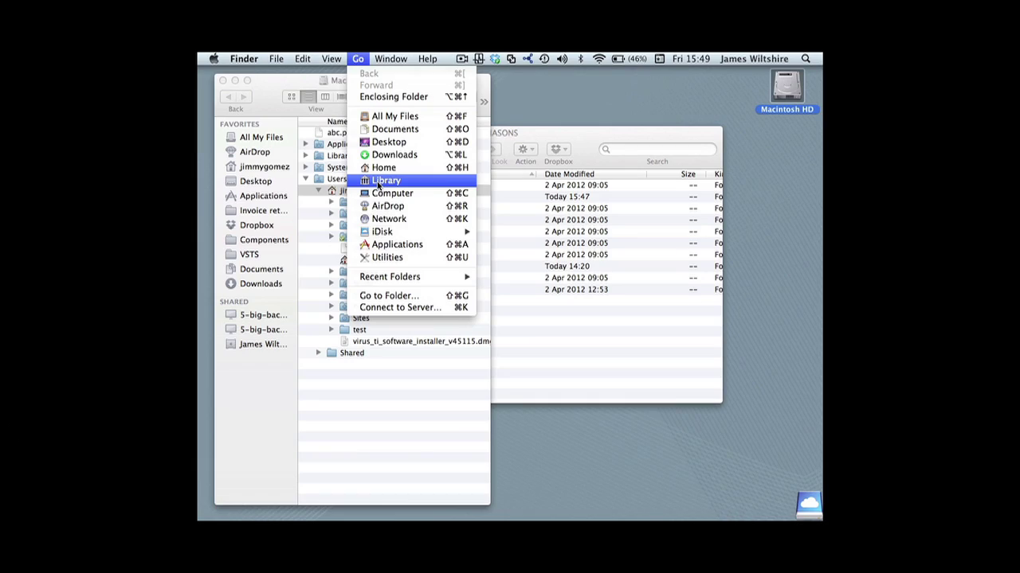
{"action": "left_click", "coordinate": [384, 181]}
{"action": "left_click_drag", "start_coordinate": [369, 82], "coordinate": [521, 83]}
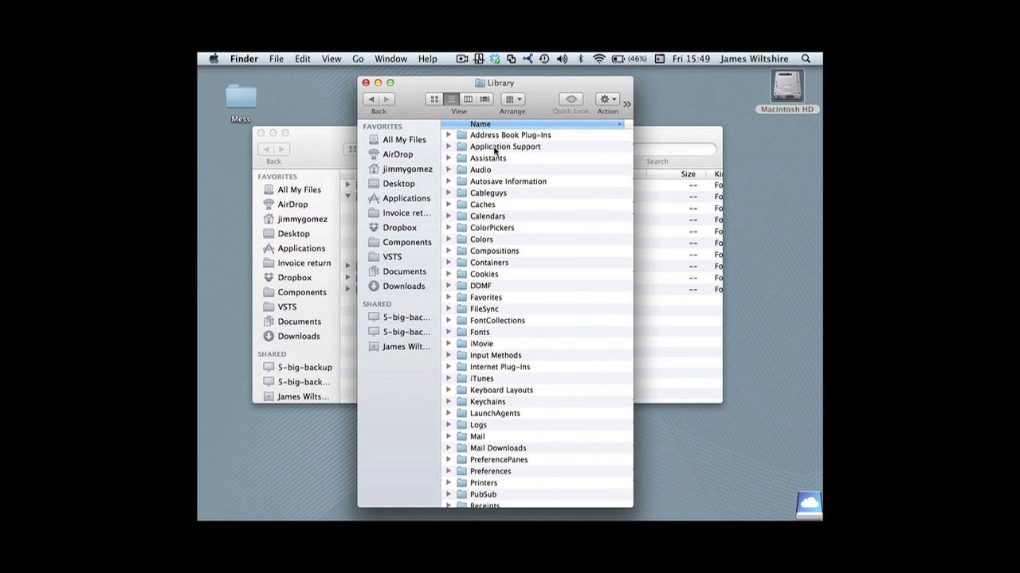
Step: Open the Logic folder inside the Library's Application Support folder
{"action": "scroll", "coordinate": [508, 176], "scroll_direction": "up", "scroll_amount": 2}
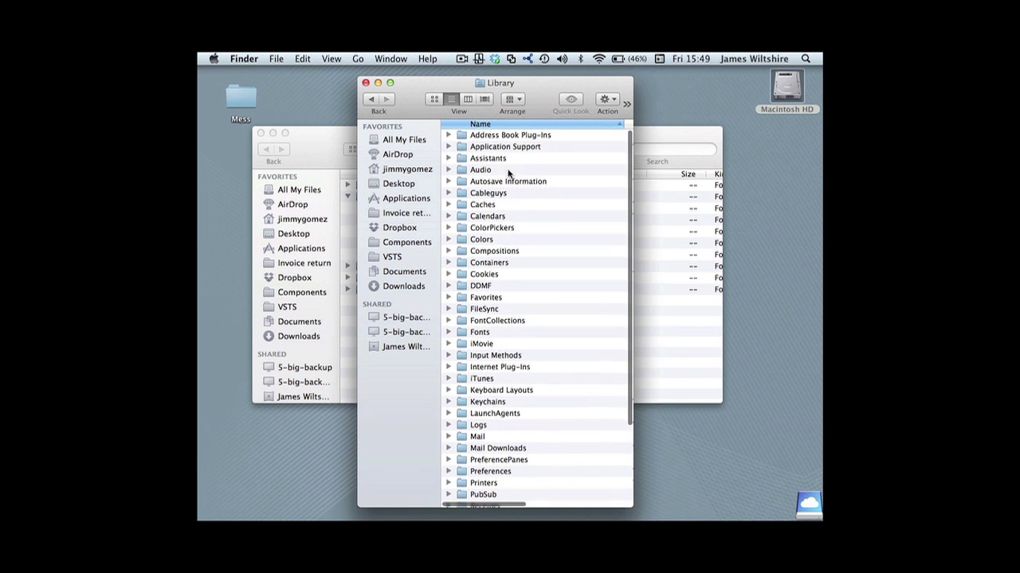
{"action": "double_click", "coordinate": [495, 148]}
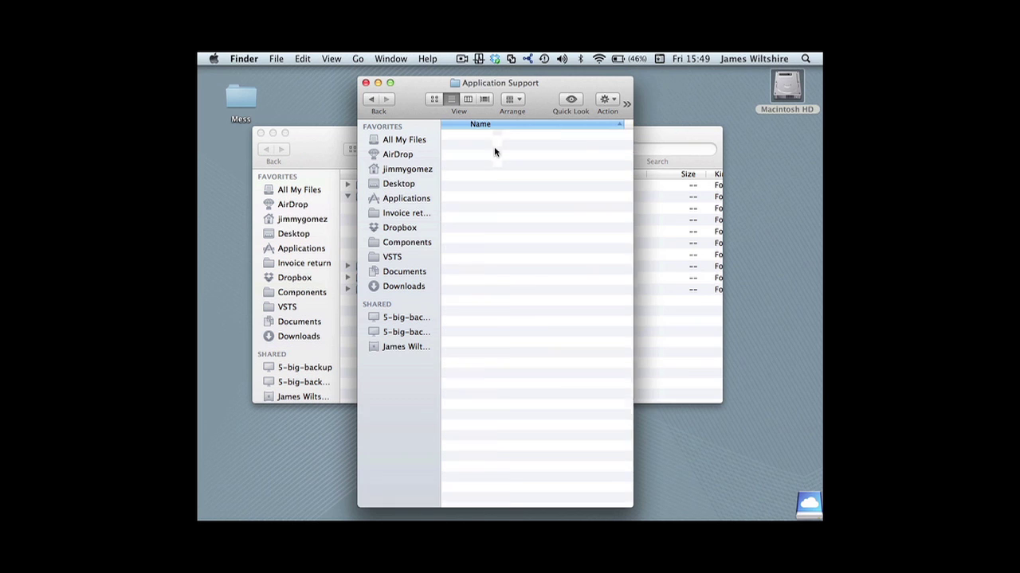
{"action": "scroll", "coordinate": [494, 152], "scroll_direction": "down", "scroll_amount": 5}
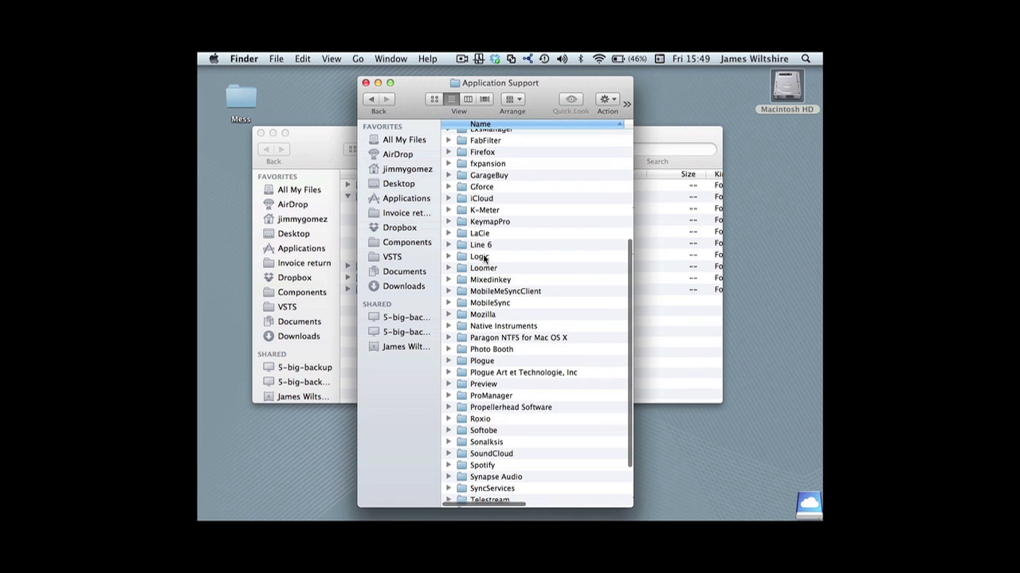
{"action": "left_click", "coordinate": [483, 257]}
{"action": "double_click", "coordinate": [479, 259]}
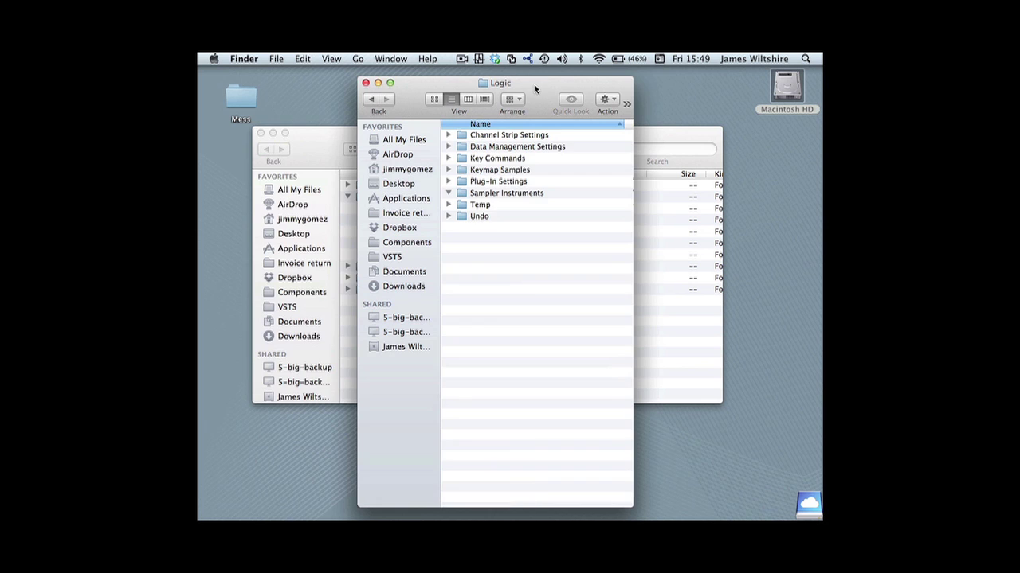
Step: Arrange the Logic and FREEMASONS windows together and copy the FRM_SAMPLER_PATCHES folder into Logic's Sampler Instruments folder
{"action": "left_click_drag", "start_coordinate": [534, 84], "coordinate": [438, 78]}
{"action": "left_click_drag", "start_coordinate": [578, 135], "coordinate": [647, 234]}
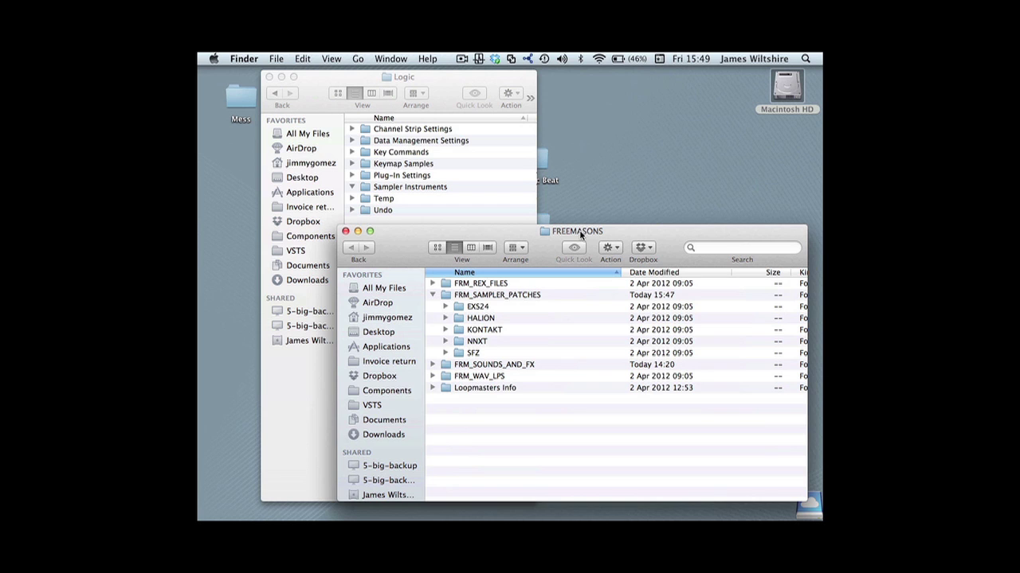
{"action": "left_click", "coordinate": [501, 297]}
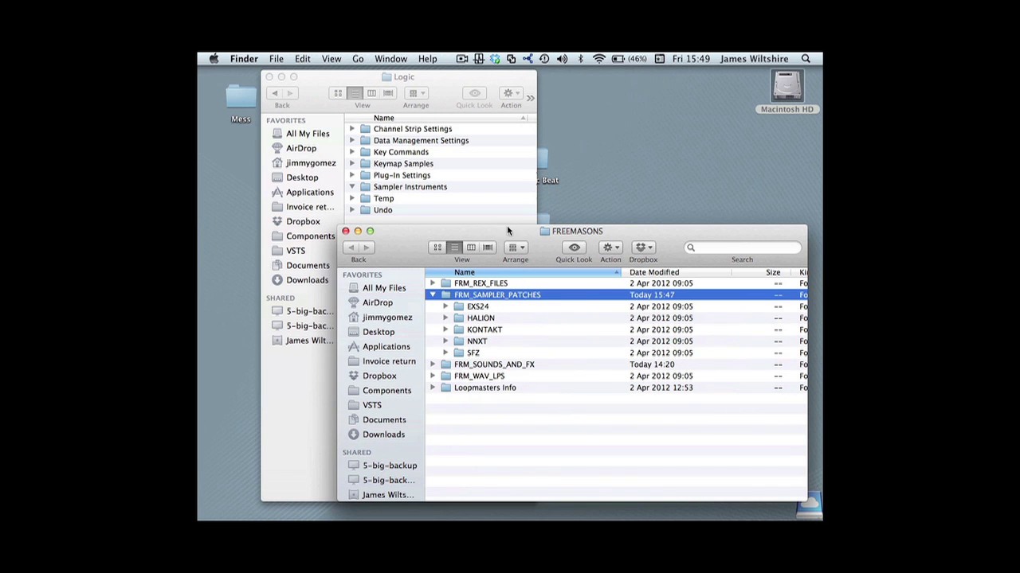
{"action": "left_click_drag", "start_coordinate": [507, 230], "coordinate": [509, 278]}
{"action": "left_click", "coordinate": [477, 356]}
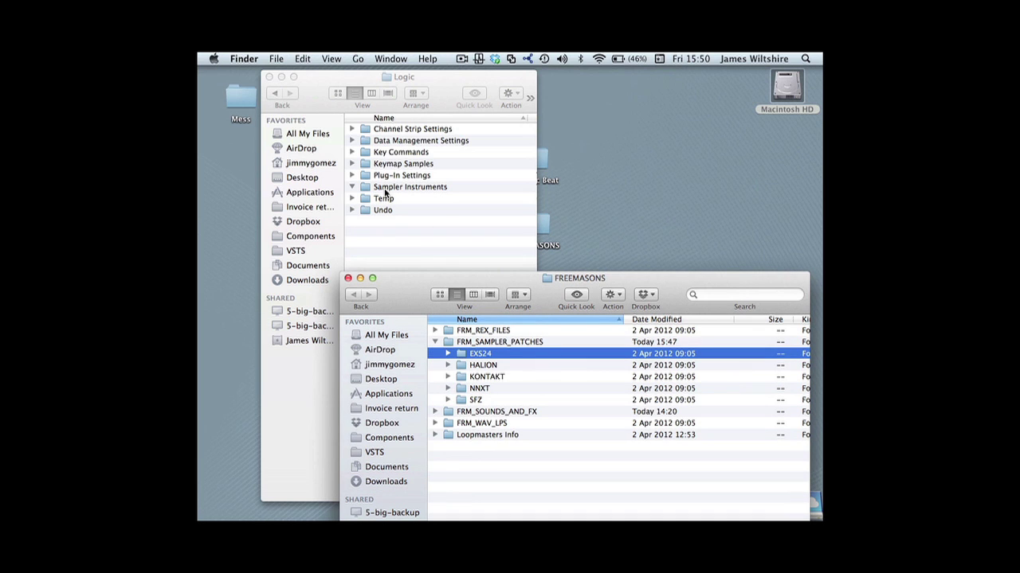
{"action": "left_click", "coordinate": [481, 342]}
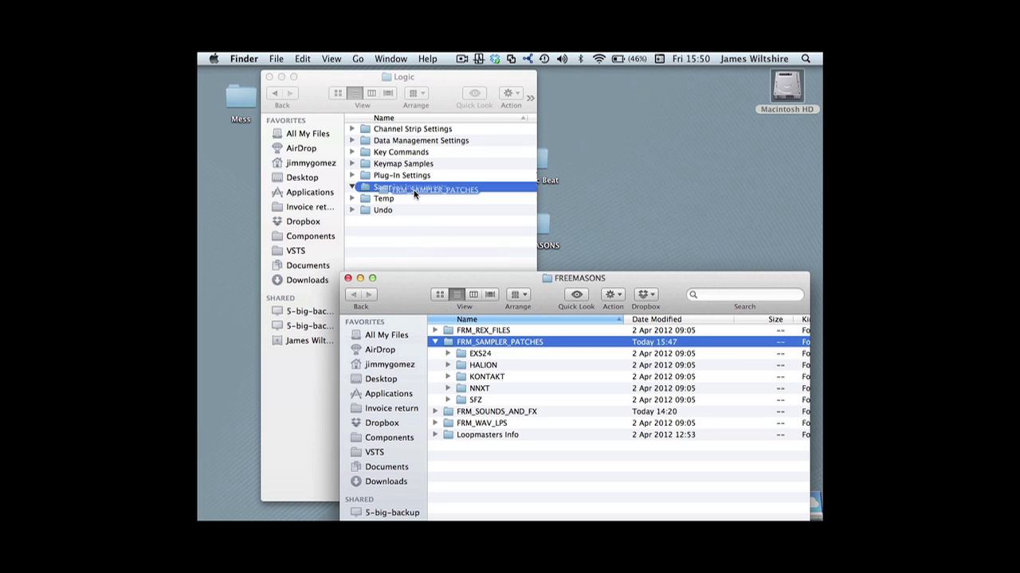
{"action": "left_click_drag", "start_coordinate": [416, 192], "coordinate": [460, 221]}
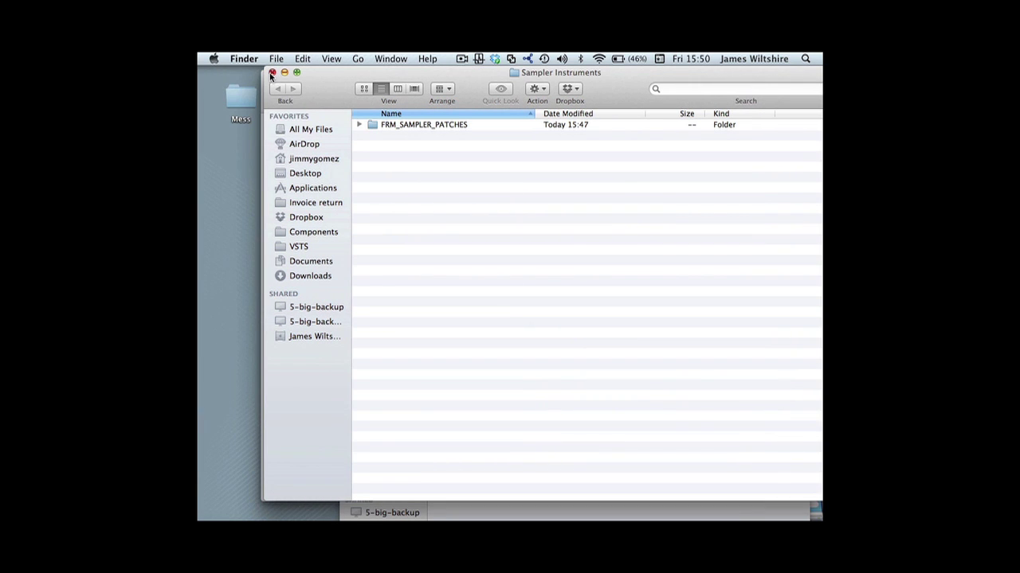
Step: Close the Sampler Instruments and FREEMASONS folder windows
{"action": "left_click", "coordinate": [272, 73]}
{"action": "left_click", "coordinate": [271, 76]}
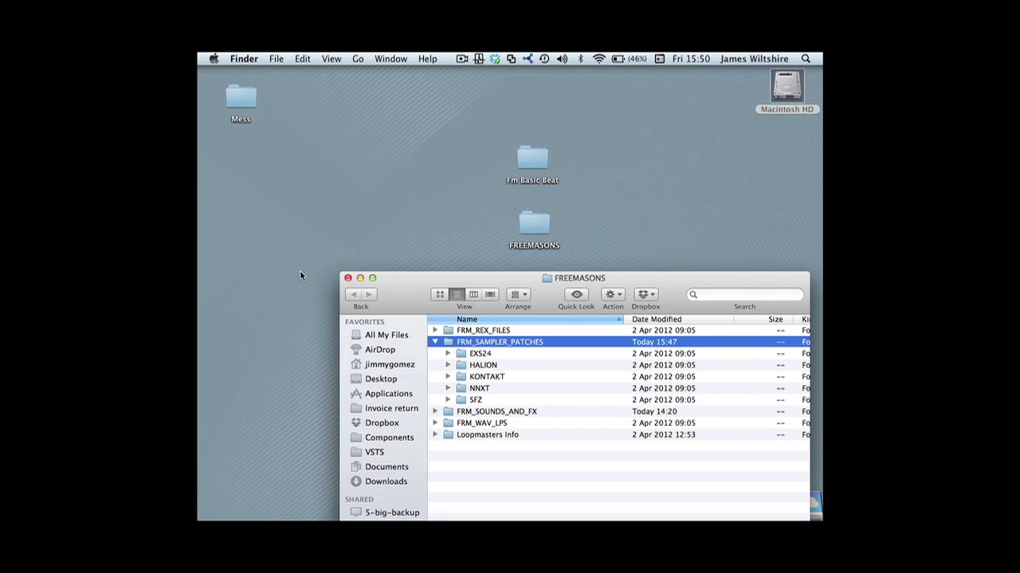
{"action": "left_click", "coordinate": [347, 278]}
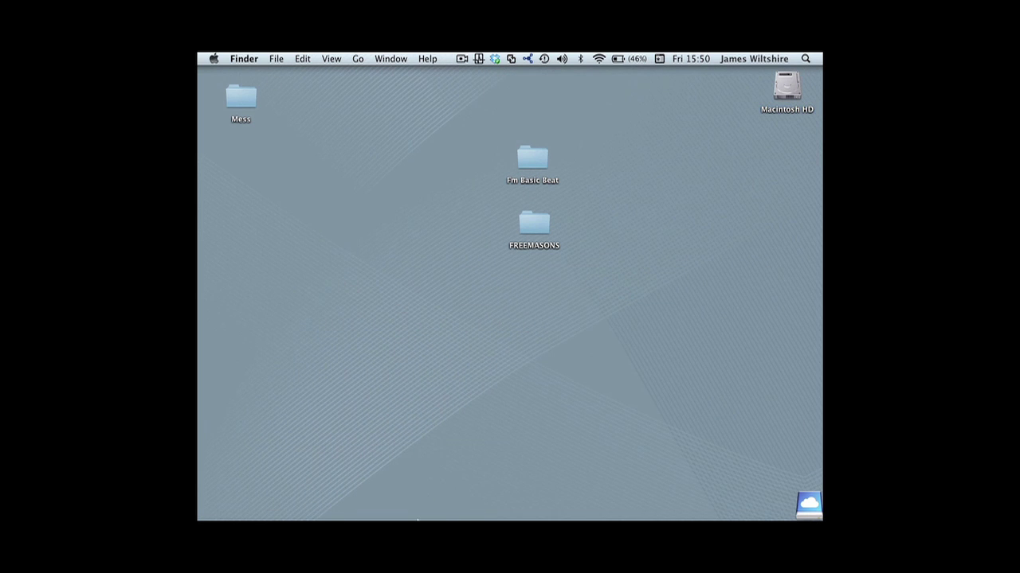
Step: Launch Logic Pro and create an empty project with one stereo audio track
{"action": "mouse_move", "coordinate": [417, 519]}
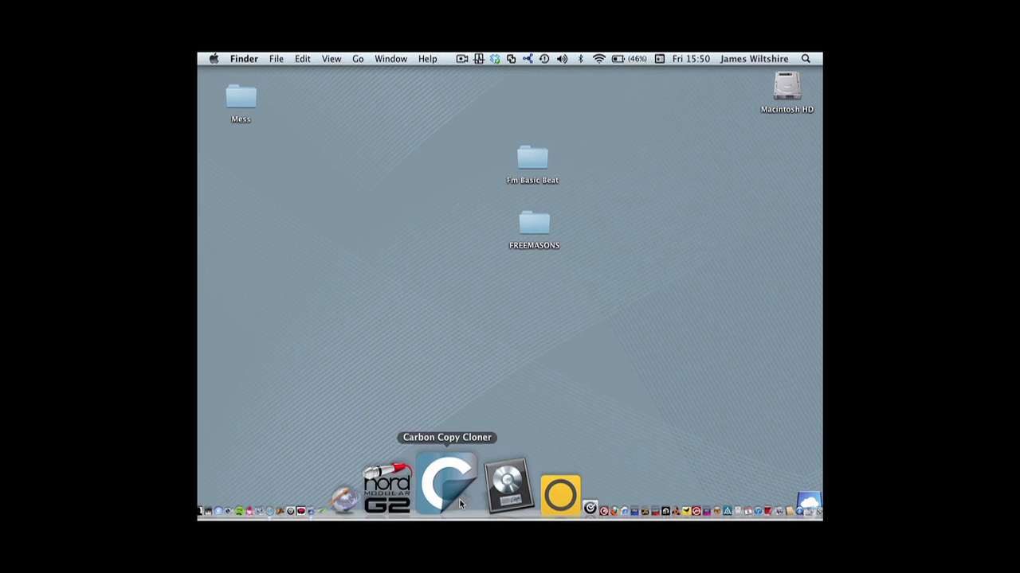
{"action": "left_click", "coordinate": [467, 501]}
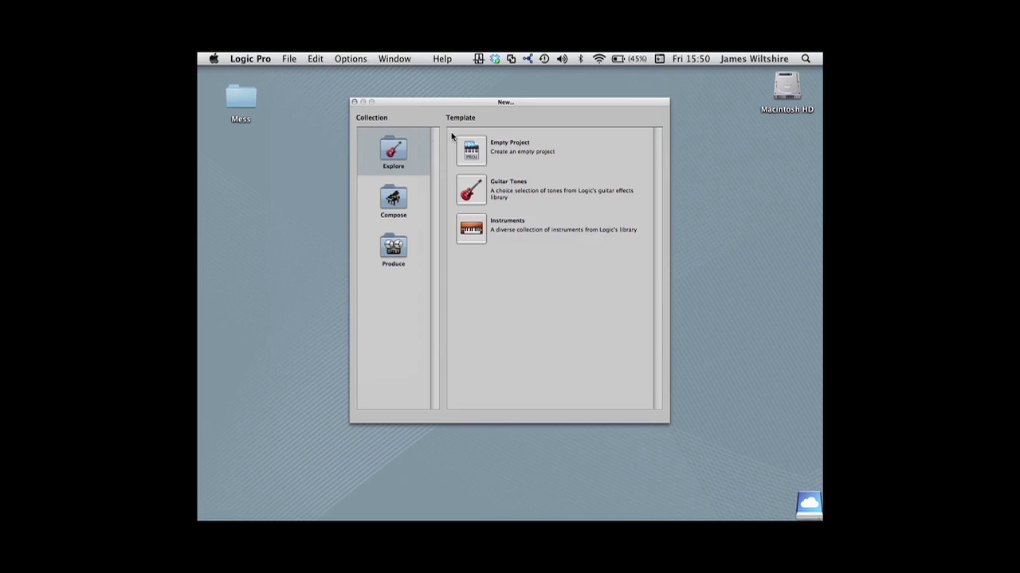
{"action": "double_click", "coordinate": [471, 150]}
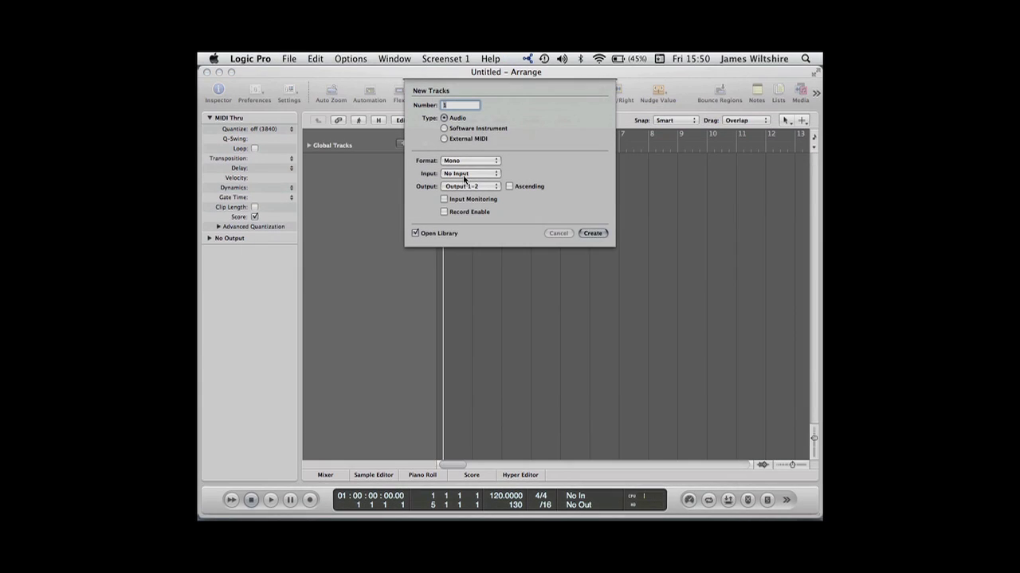
{"action": "left_click", "coordinate": [462, 161]}
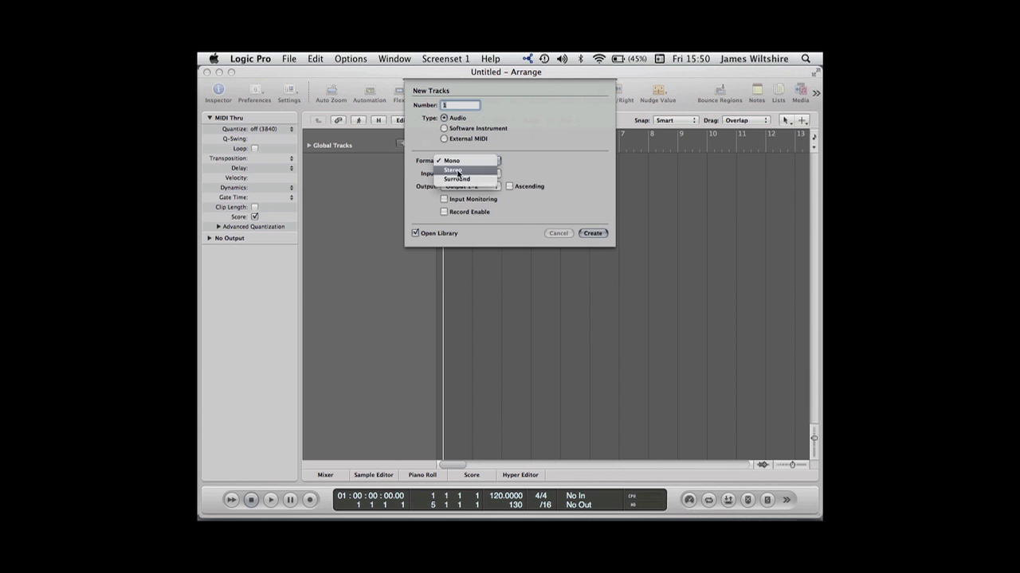
{"action": "left_click", "coordinate": [462, 171]}
{"action": "left_click", "coordinate": [591, 233]}
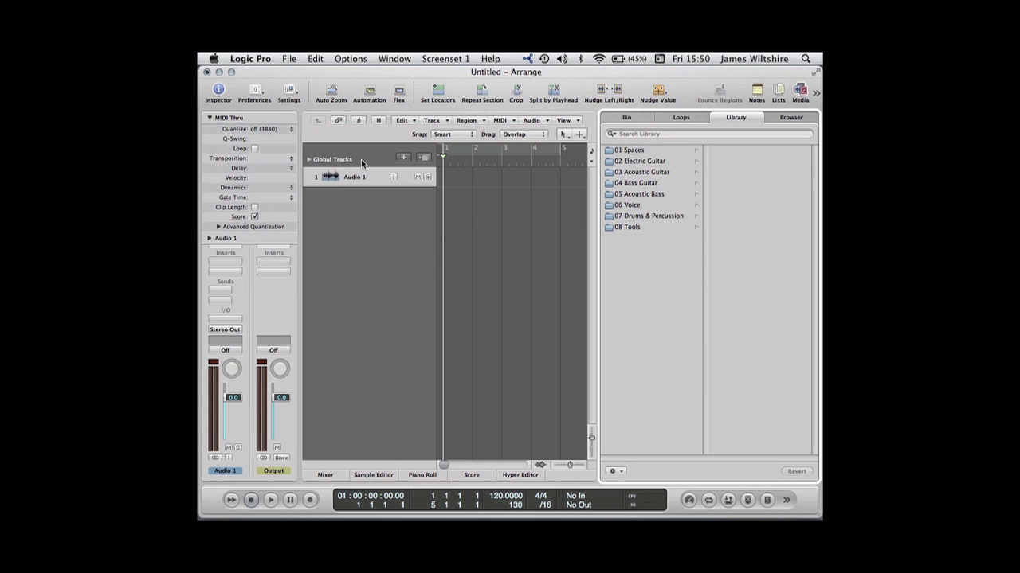
Step: Duplicate the audio track and add one software instrument track below it
{"action": "left_click", "coordinate": [427, 159]}
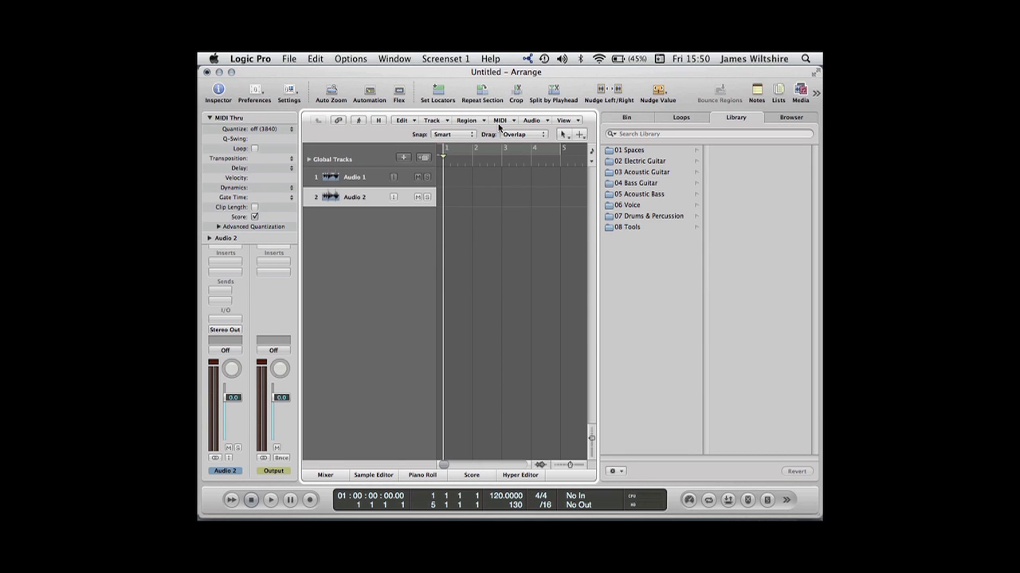
{"action": "left_click", "coordinate": [403, 159]}
{"action": "left_click", "coordinate": [452, 130]}
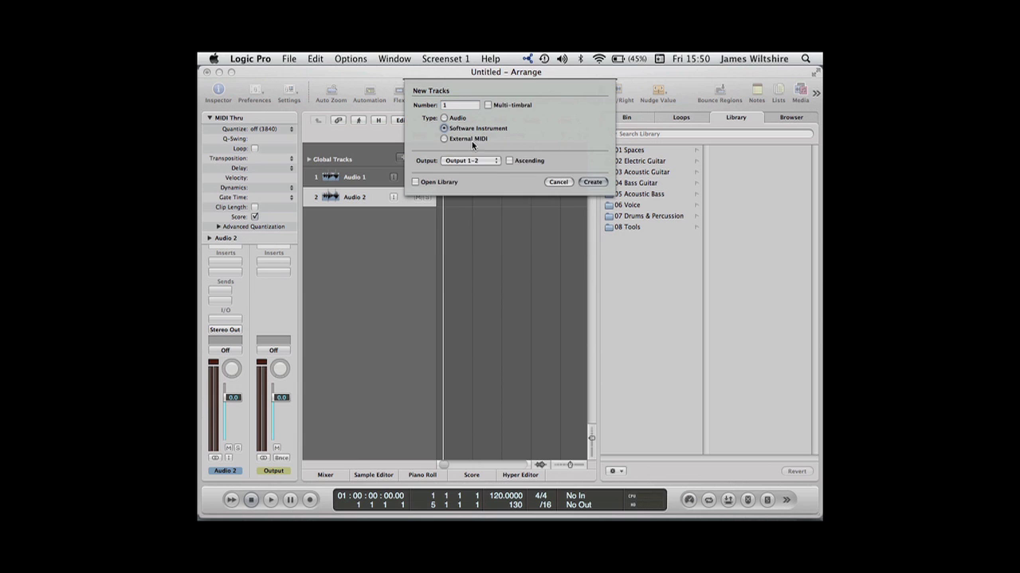
{"action": "left_click", "coordinate": [593, 182]}
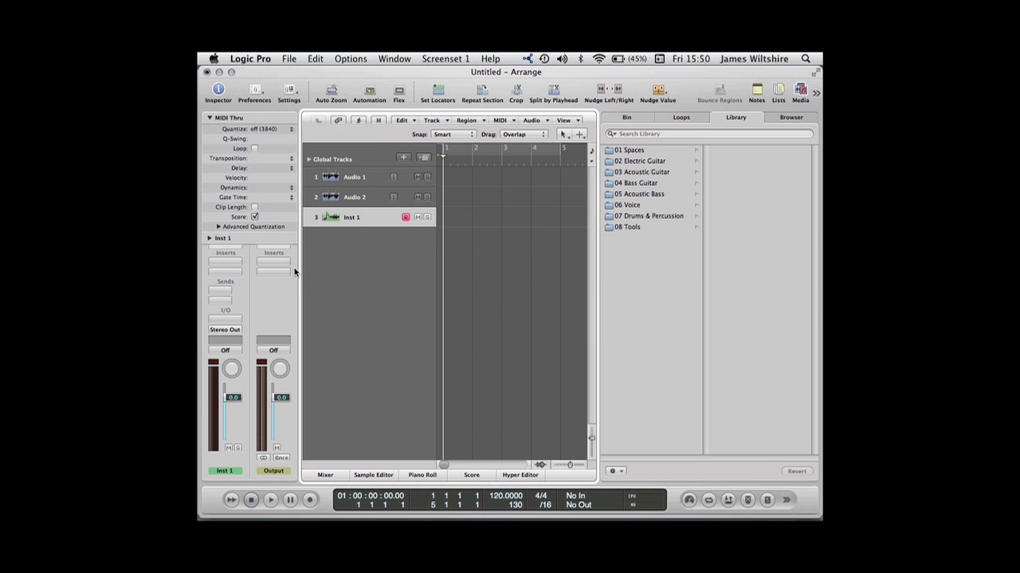
Step: Insert a stereo EXS24 sampler on the Inst 1 track
{"action": "left_click", "coordinate": [225, 323]}
{"action": "mouse_move", "coordinate": [241, 431]}
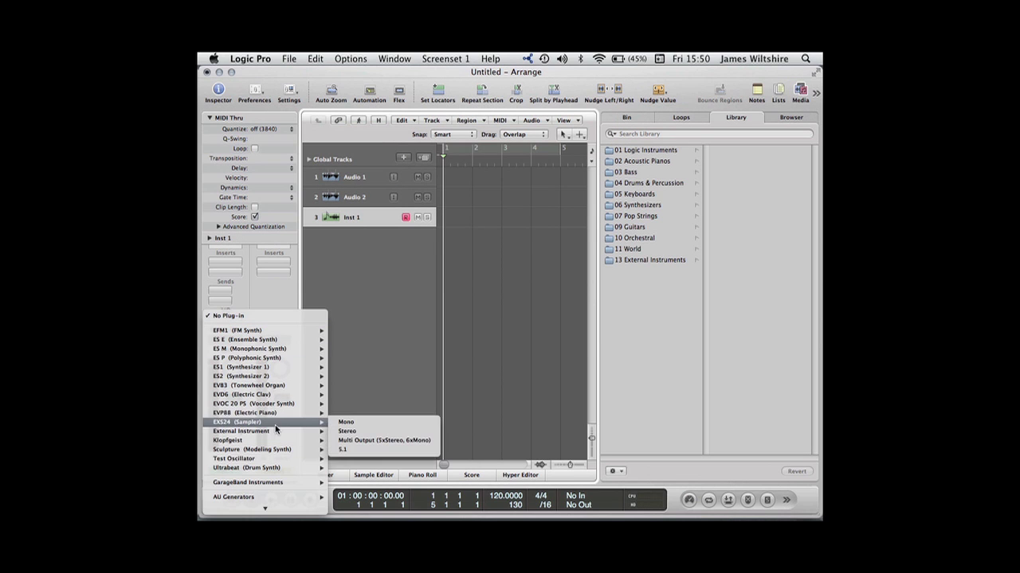
{"action": "mouse_move", "coordinate": [315, 422]}
{"action": "left_click", "coordinate": [345, 431]}
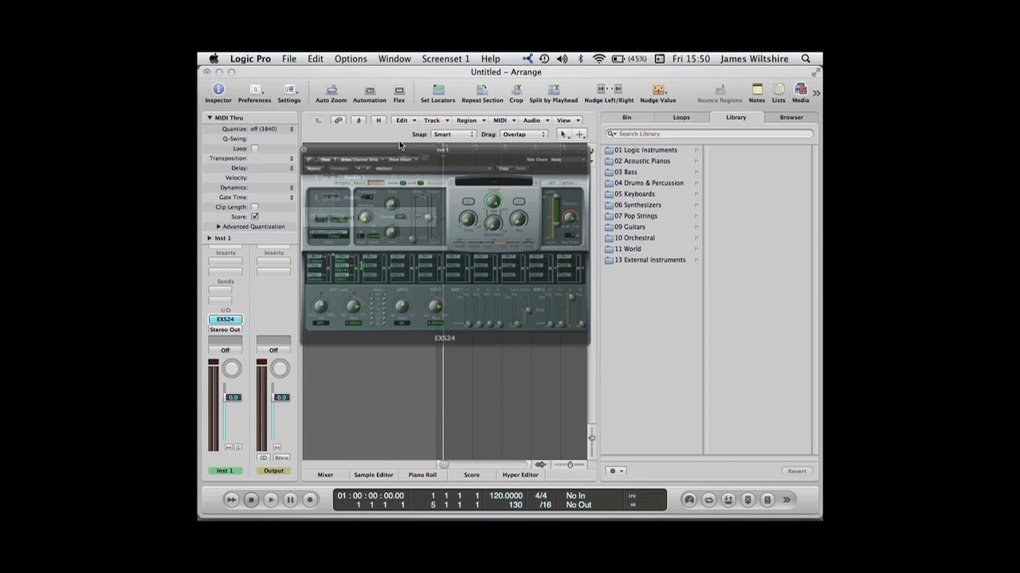
Step: Browse the EXS24 patches in FRM_SAMPLER_PATCHES, examining the drum hits, drum kits, instrument multis and the full FRM_SYNTH_MULTIS list
{"action": "left_click", "coordinate": [525, 150]}
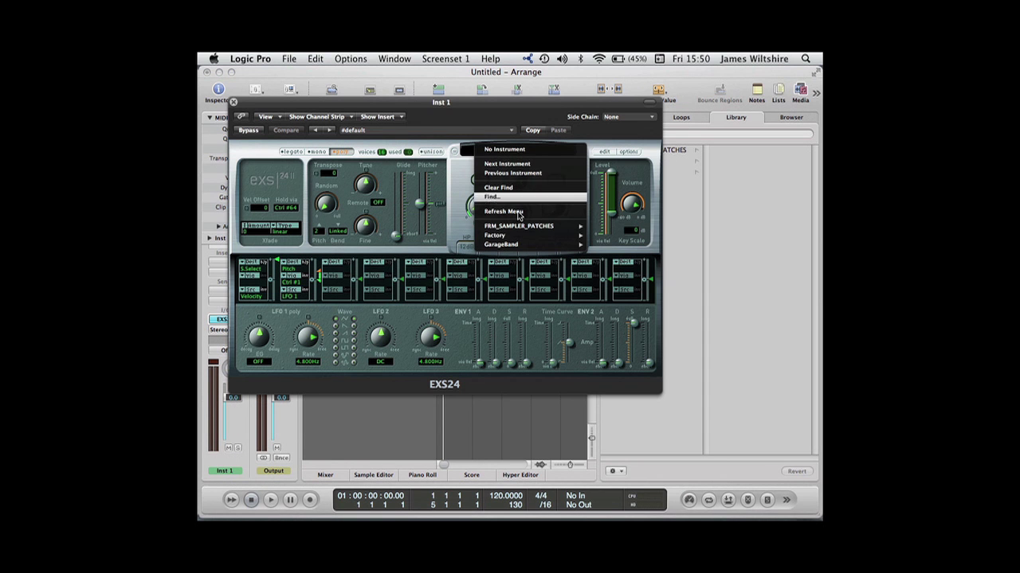
{"action": "mouse_move", "coordinate": [511, 226]}
{"action": "mouse_move", "coordinate": [590, 229]}
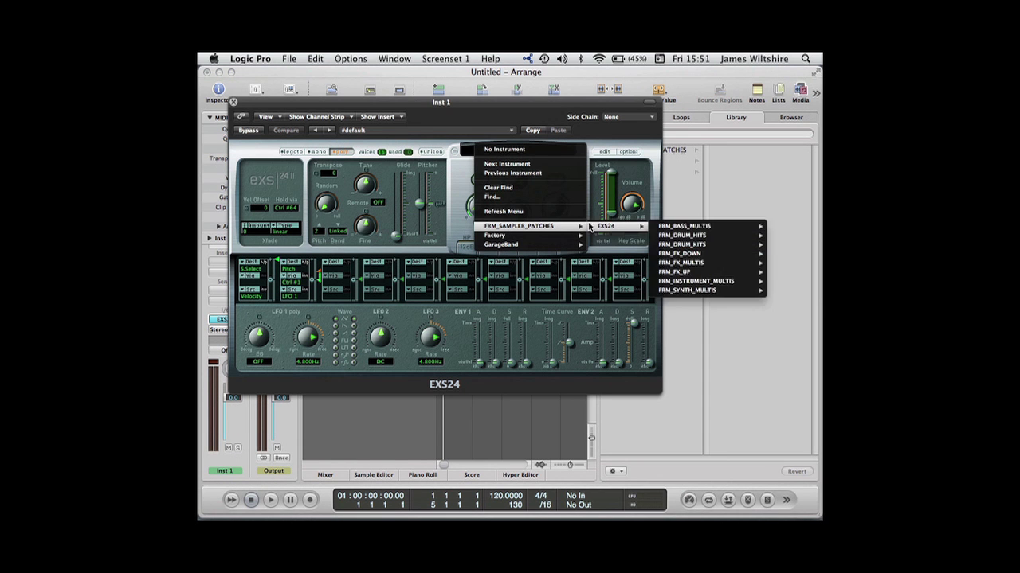
{"action": "mouse_move", "coordinate": [674, 228]}
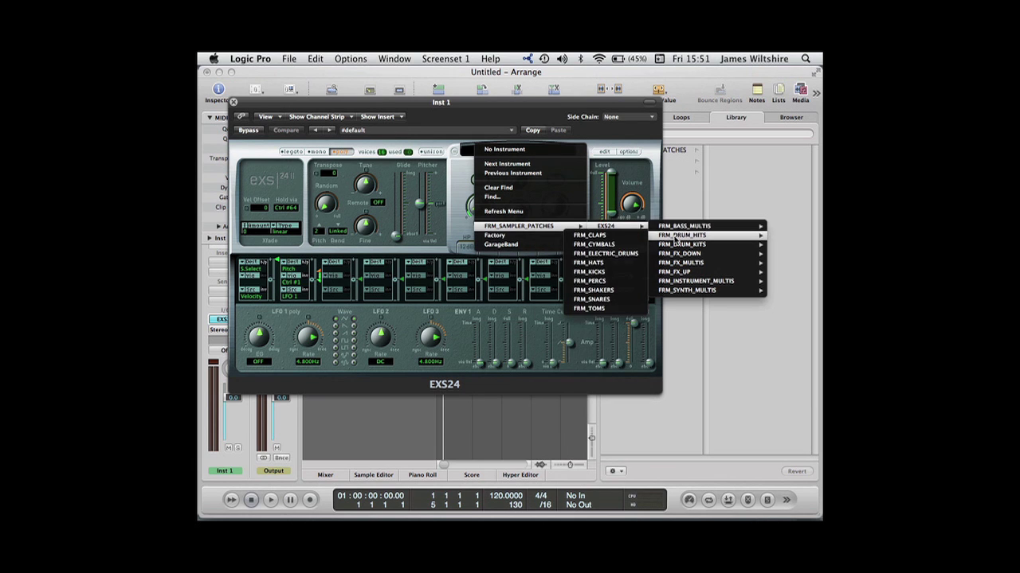
{"action": "mouse_move", "coordinate": [676, 247]}
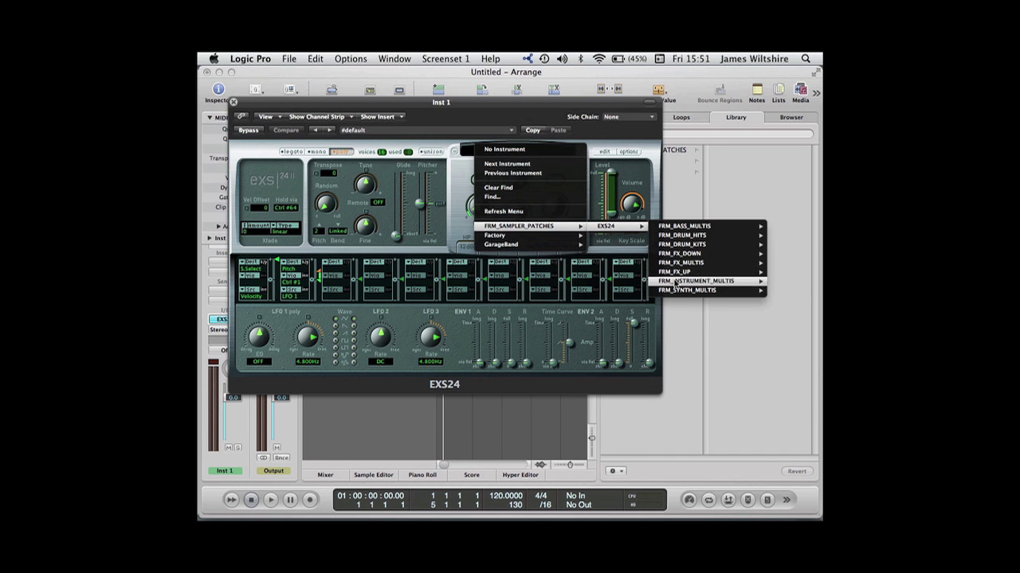
{"action": "mouse_move", "coordinate": [676, 284]}
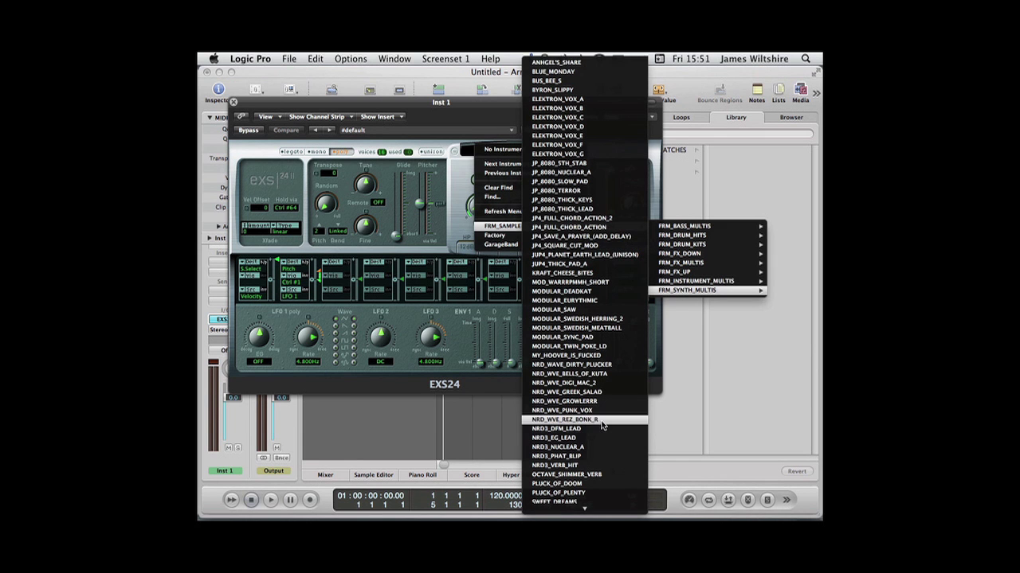
{"action": "mouse_move", "coordinate": [602, 514]}
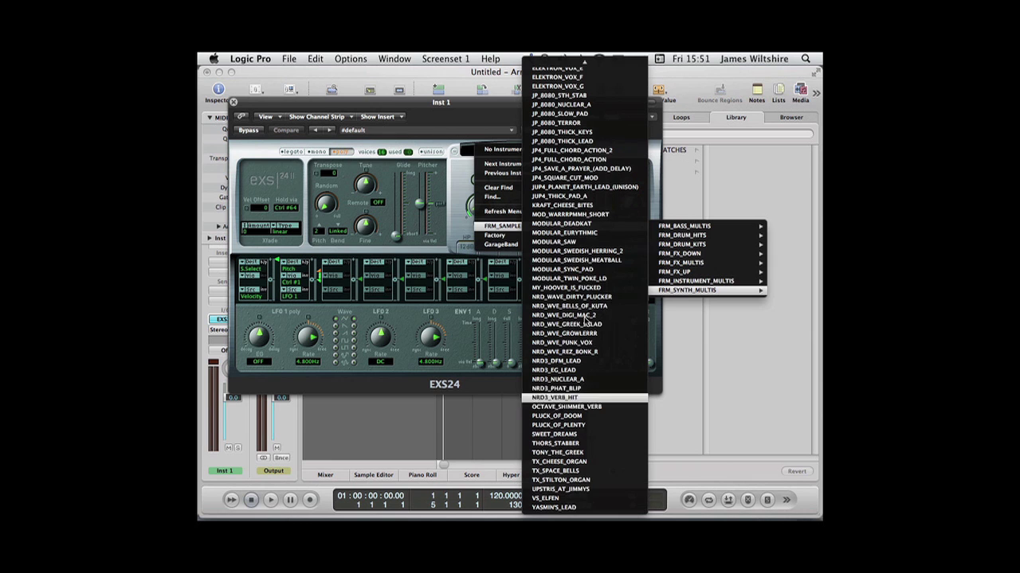
{"action": "mouse_move", "coordinate": [556, 57]}
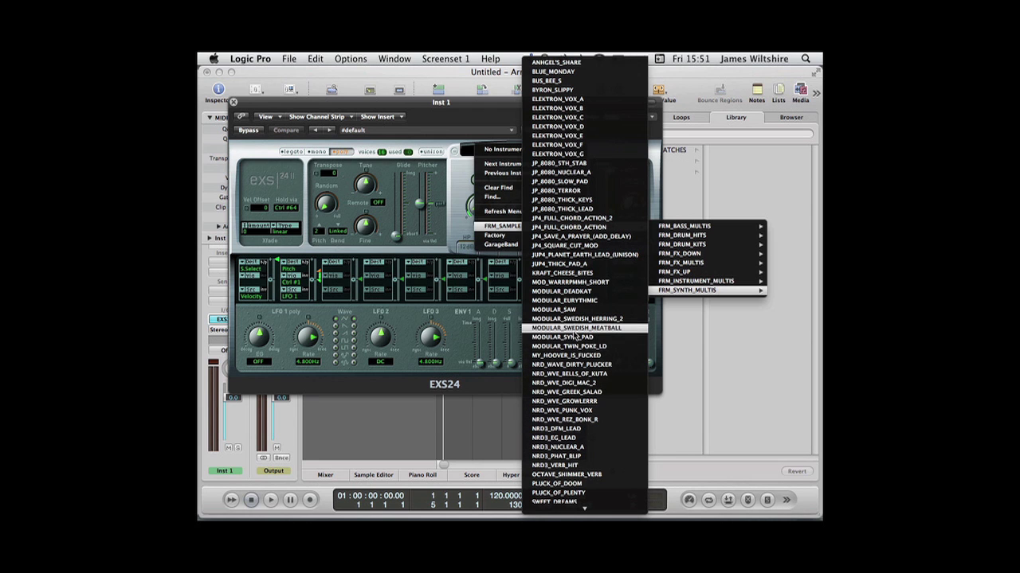
{"action": "scroll", "coordinate": [589, 471], "scroll_direction": "down", "scroll_amount": 3}
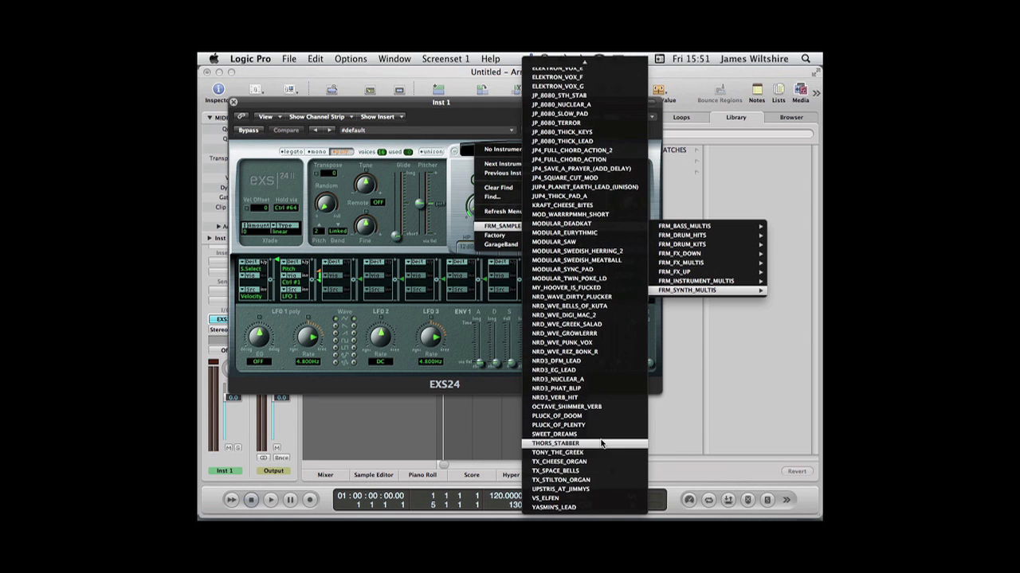